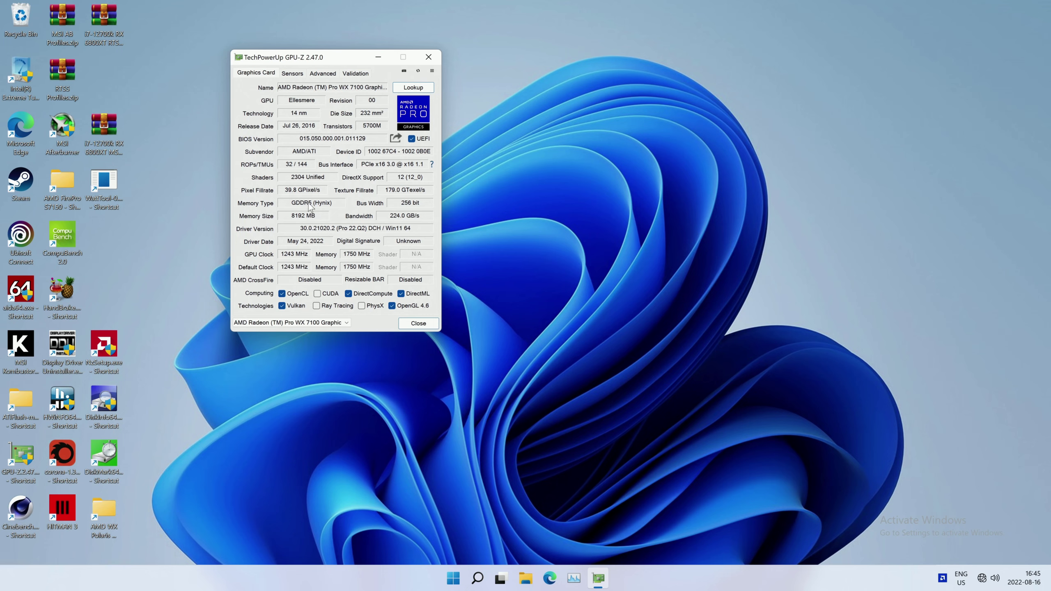
Start saving the graphics card's BIOS to a file, creating and opening a new folder named Guide in Documents as its destination
mouse_move(310, 206)
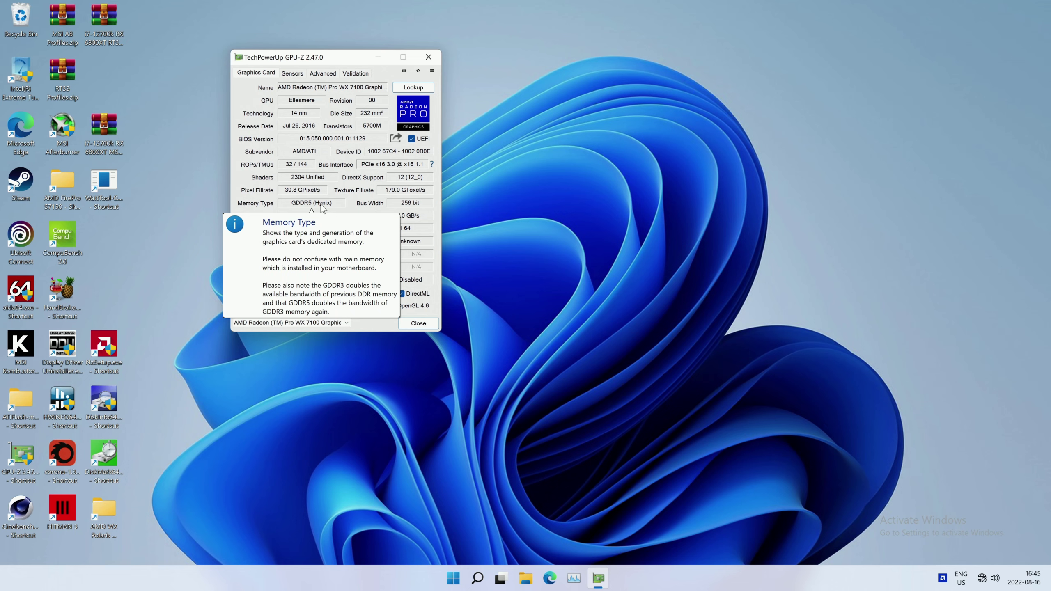
click(396, 139)
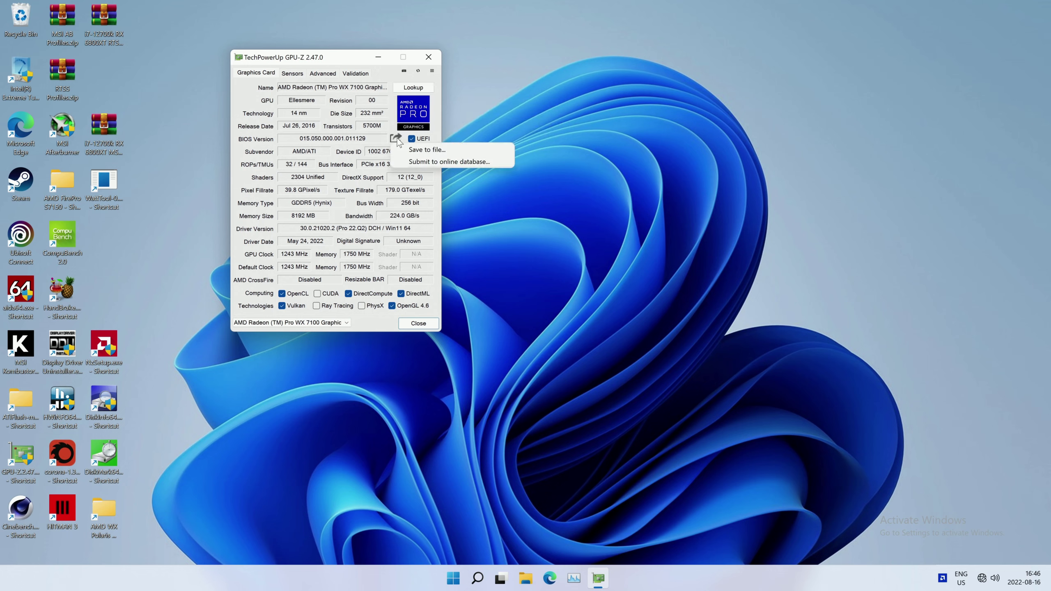
click(404, 150)
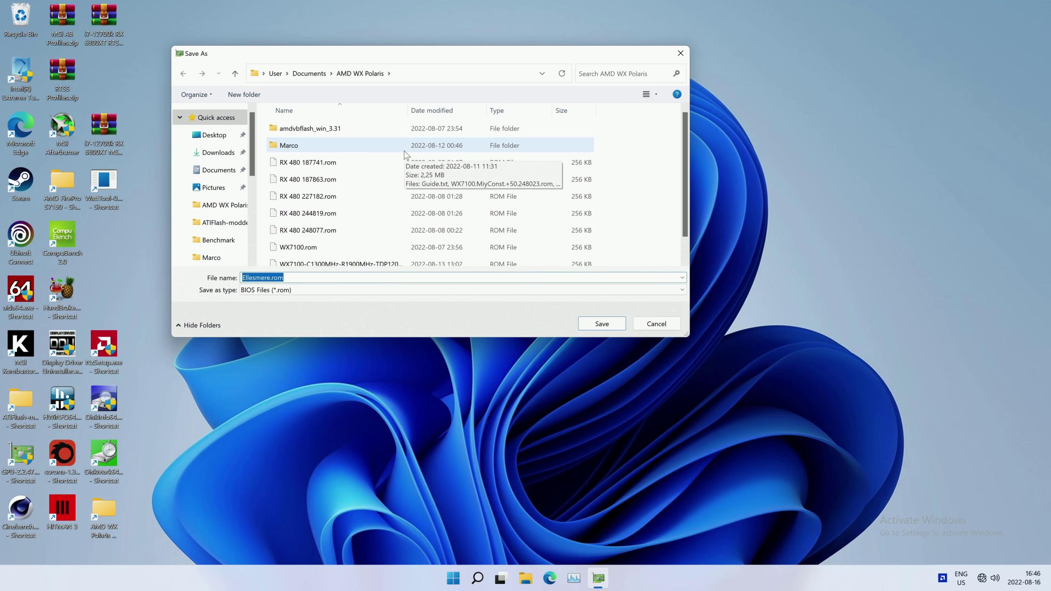
click(315, 76)
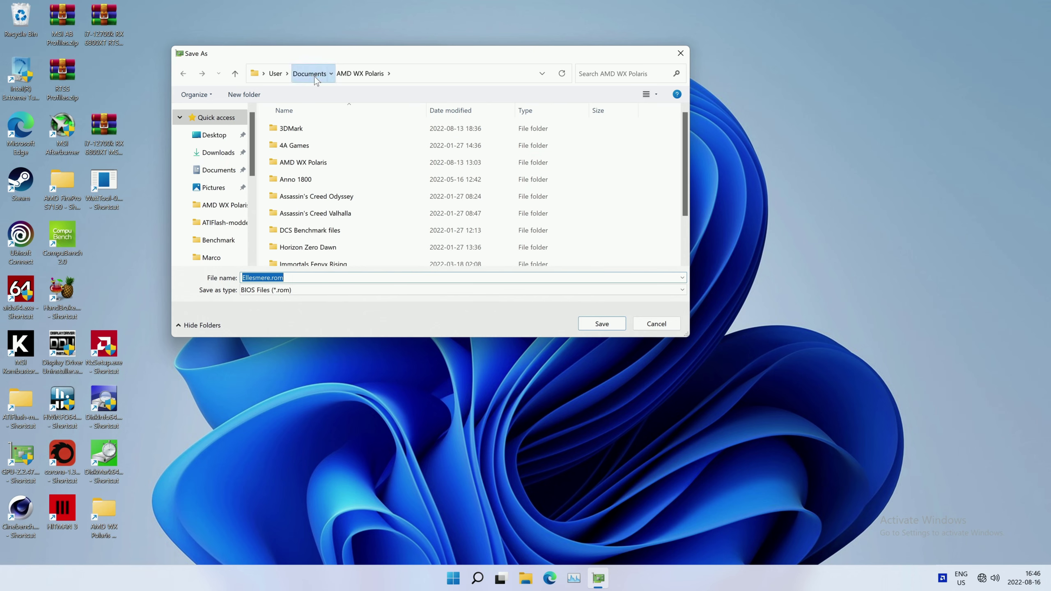
click(254, 96)
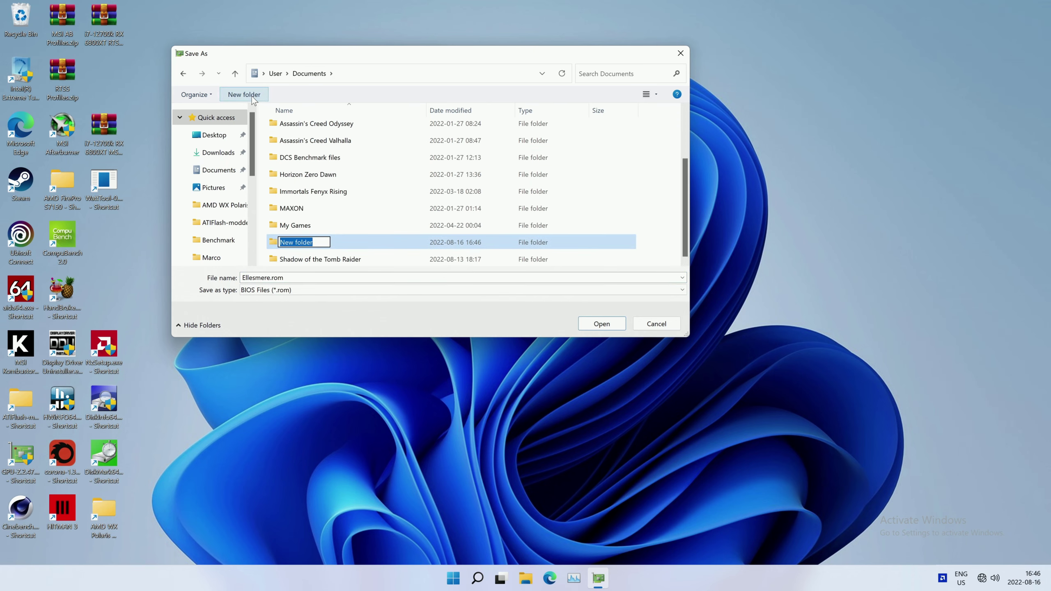
text(Guide)
key(Return)
double_click(302, 238)
Save the exported BIOS as WX 7100.rom in the Guide folder
double_click(270, 277)
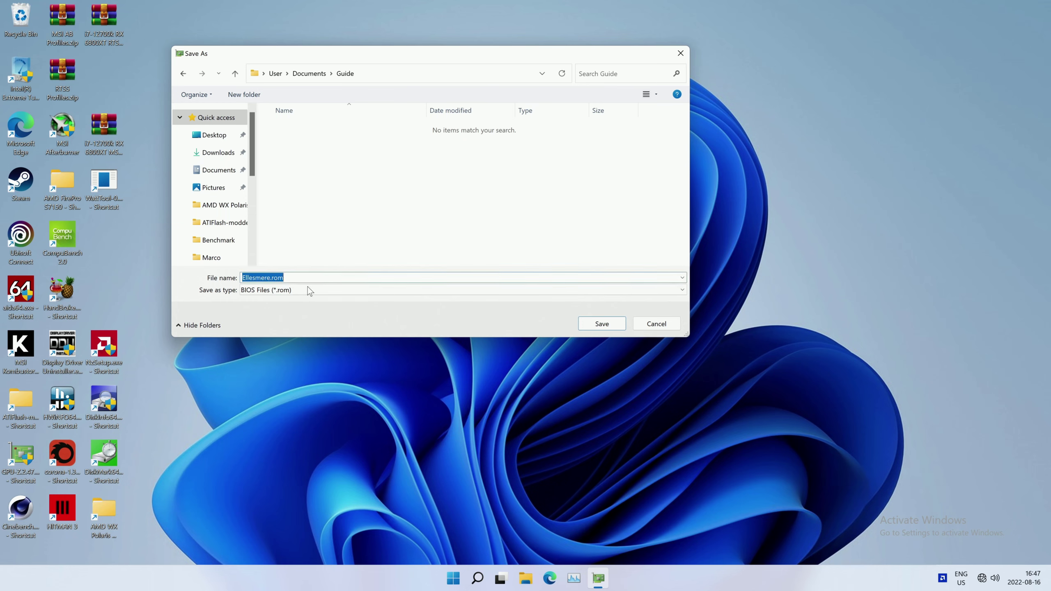
key(shift+Left)
key(shift+Left)
key(shift+Left)
key(shift+Left)
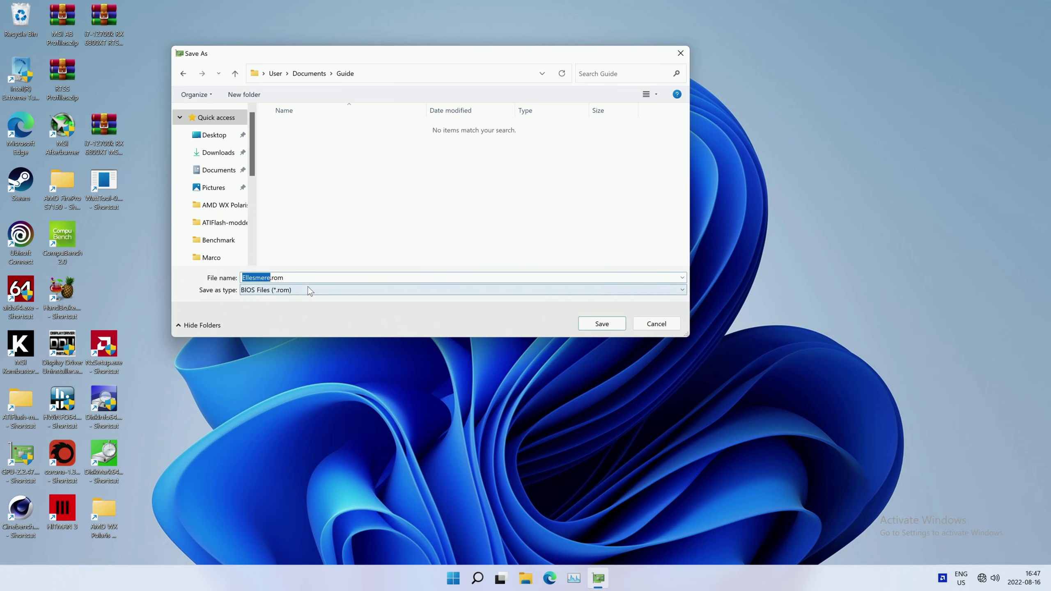
text(WX 7100)
click(585, 324)
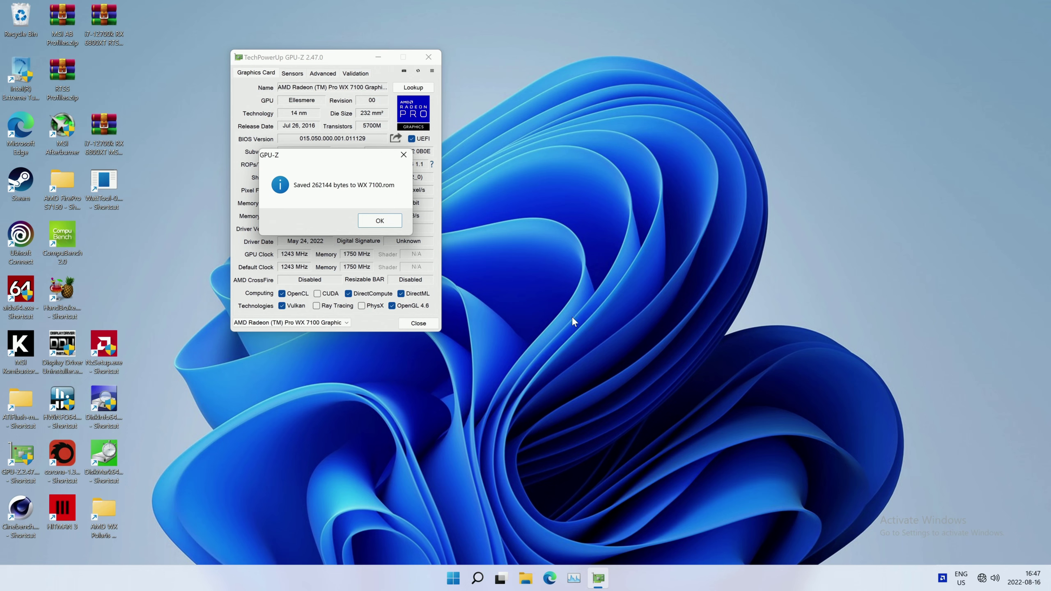
click(395, 223)
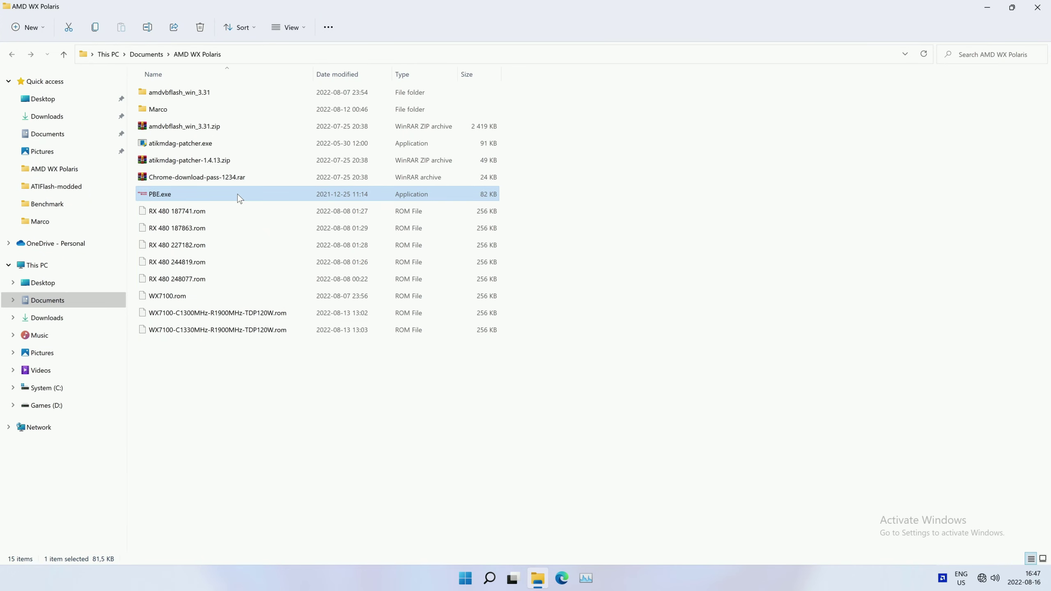
Launch PBE.exe from the AMD WX Polaris folder and maximize its window
double_click(238, 193)
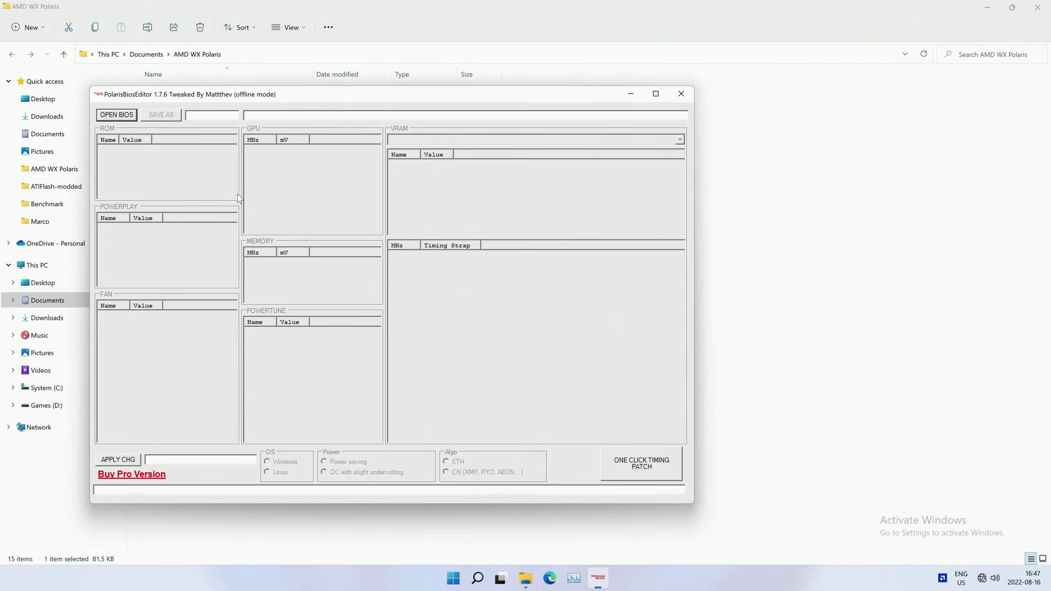
click(655, 94)
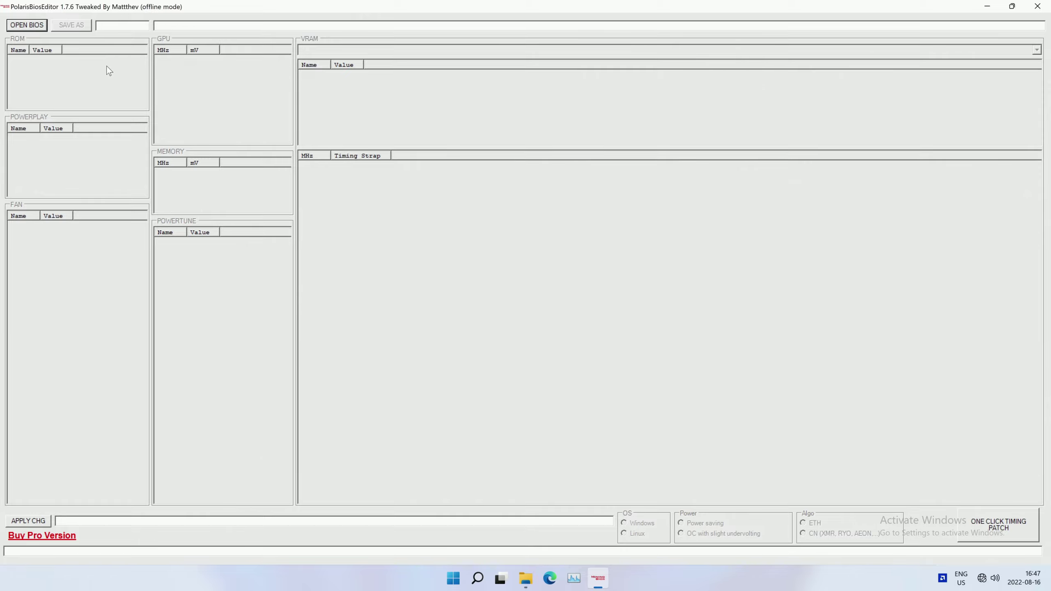
Load WX 7100.rom from the Guide folder in Documents and check which VRAM modules the BIOS supports, keeping the first MT51J256M3 (MICRON) entry
click(40, 29)
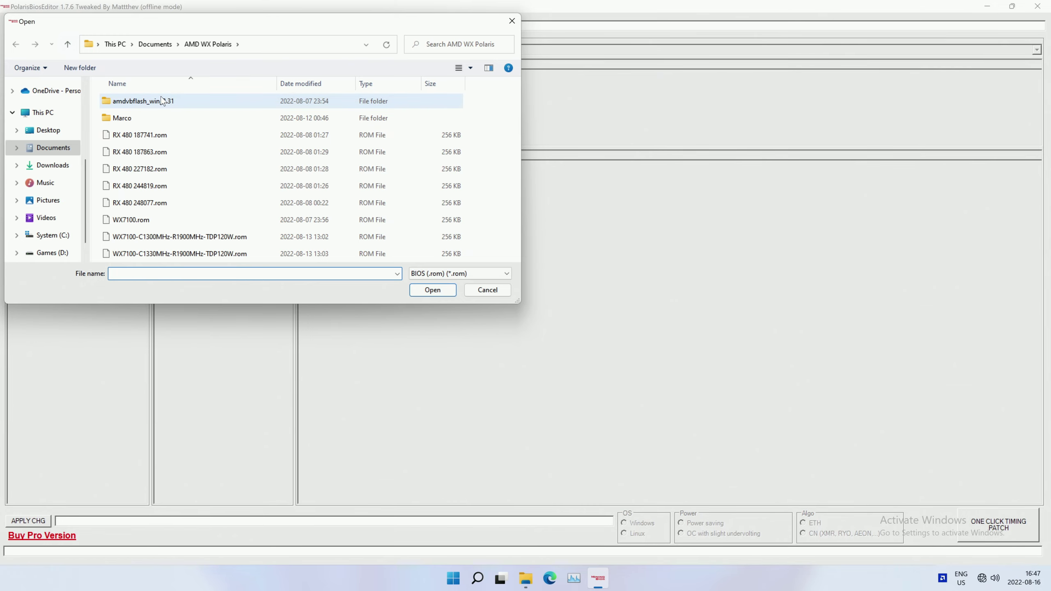
click(154, 47)
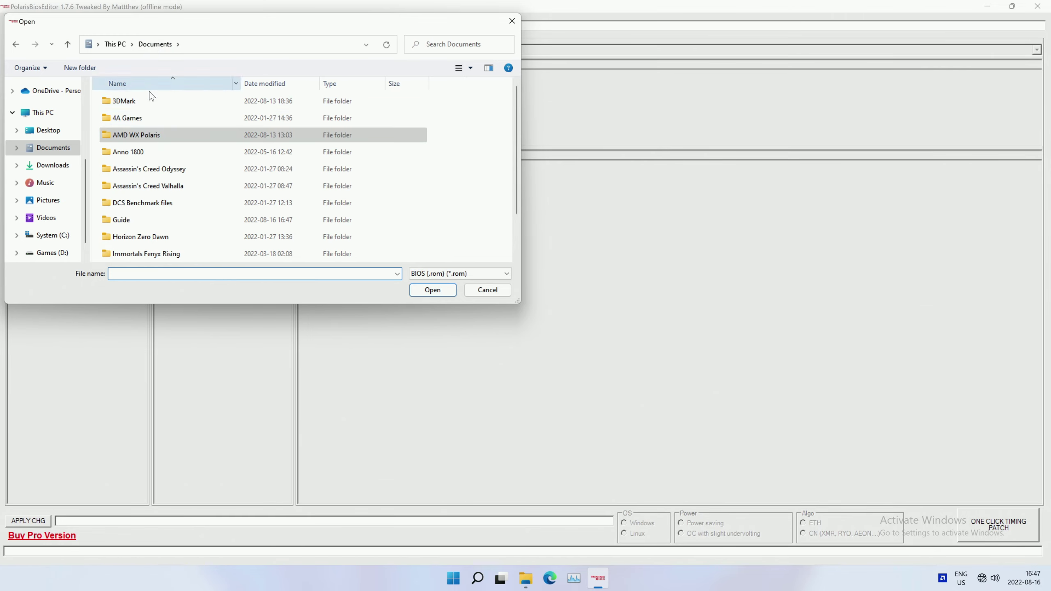
double_click(127, 218)
double_click(138, 104)
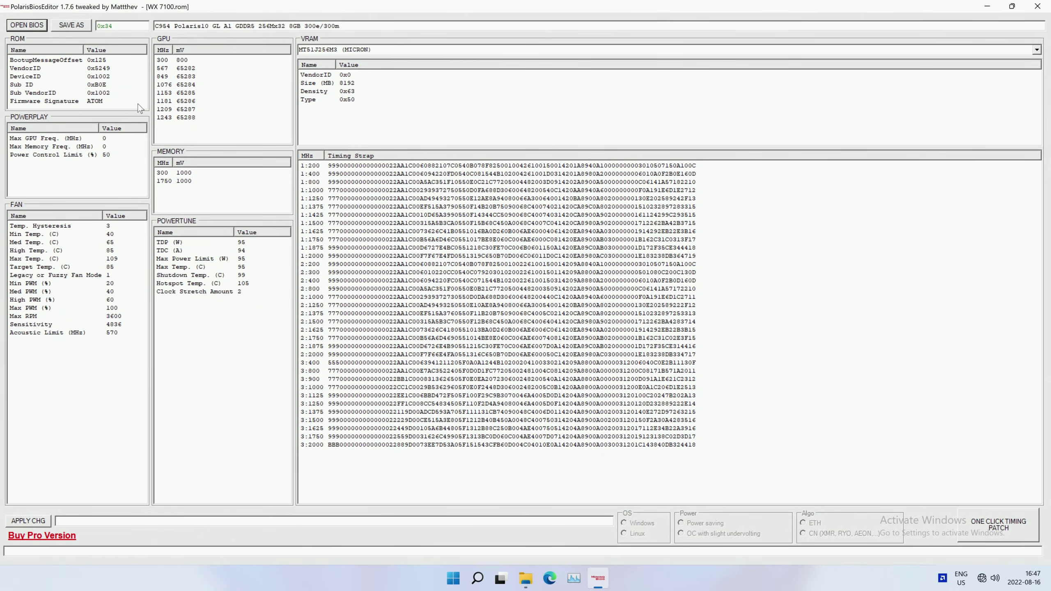
click(1037, 50)
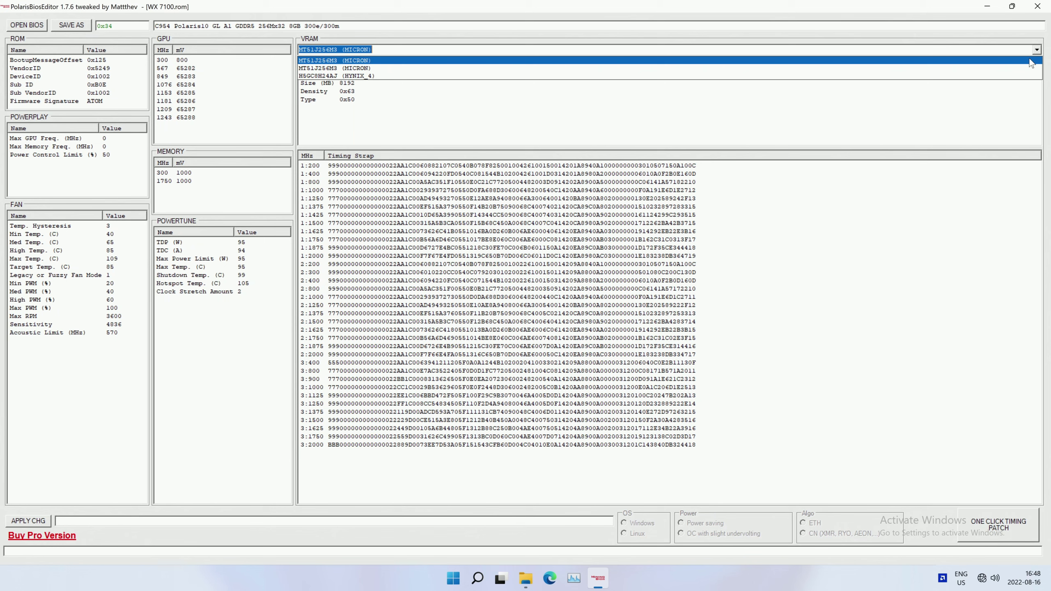
click(1031, 62)
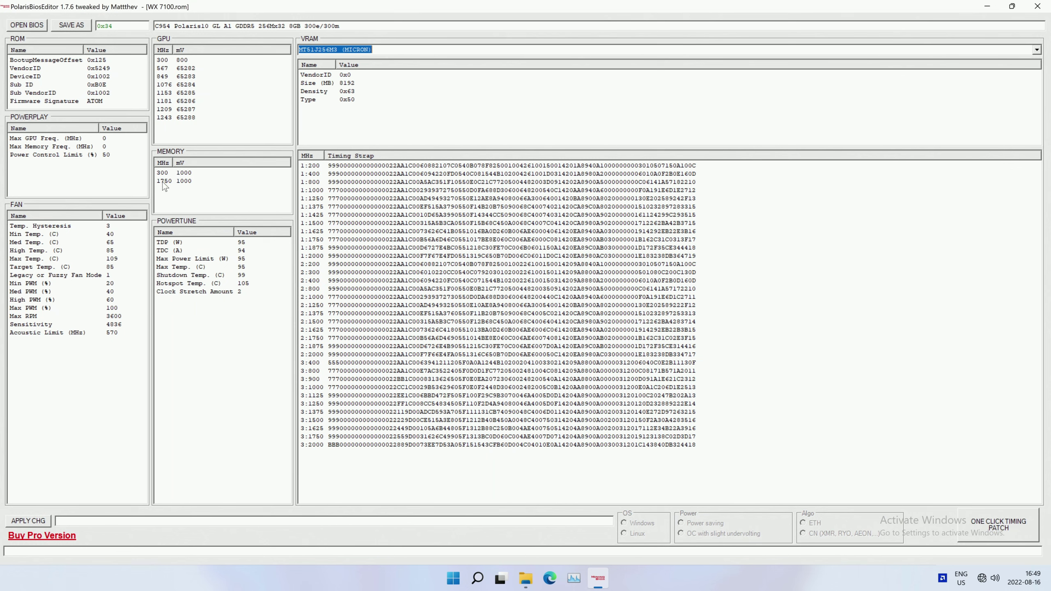
Set the clock of the higher memory state to 1900 MHz
click(163, 181)
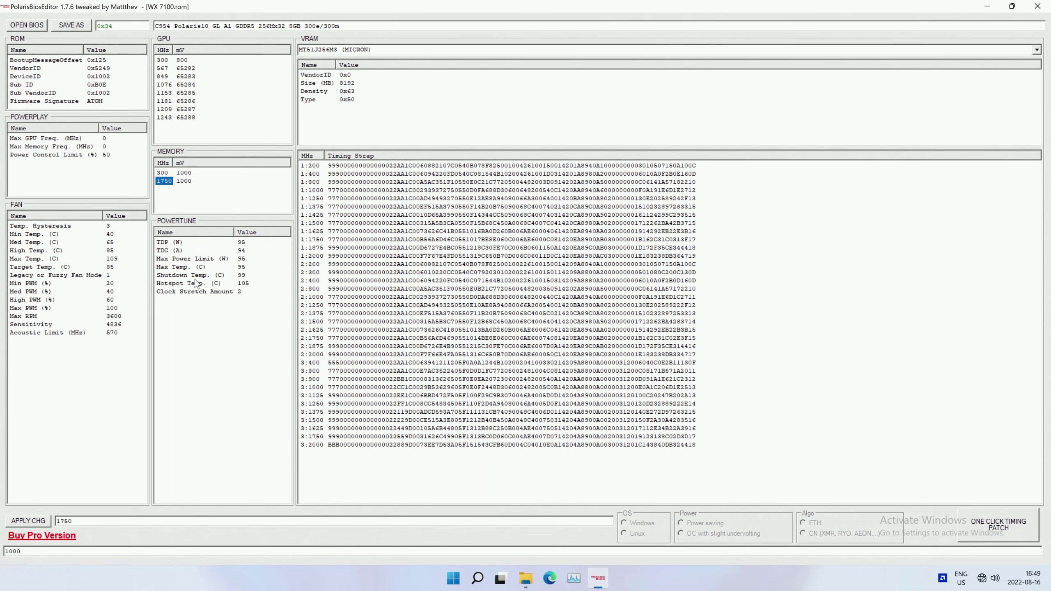
double_click(64, 521)
click(57, 549)
drag(58, 522, 68, 521)
click(166, 183)
Look through the PowerTune power limits and set TDP to 120 W
click(168, 244)
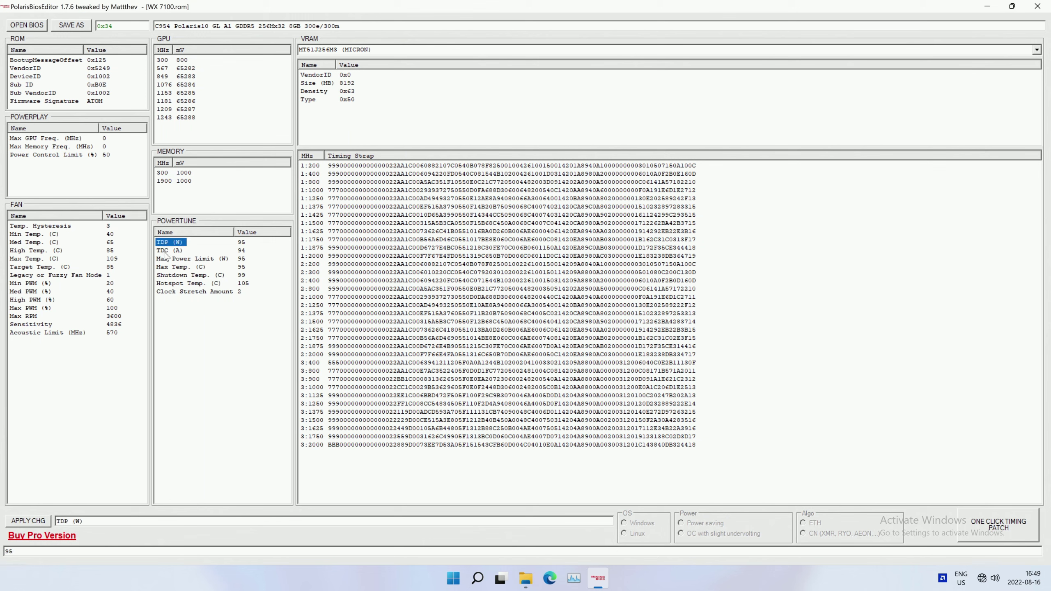
click(168, 251)
click(167, 261)
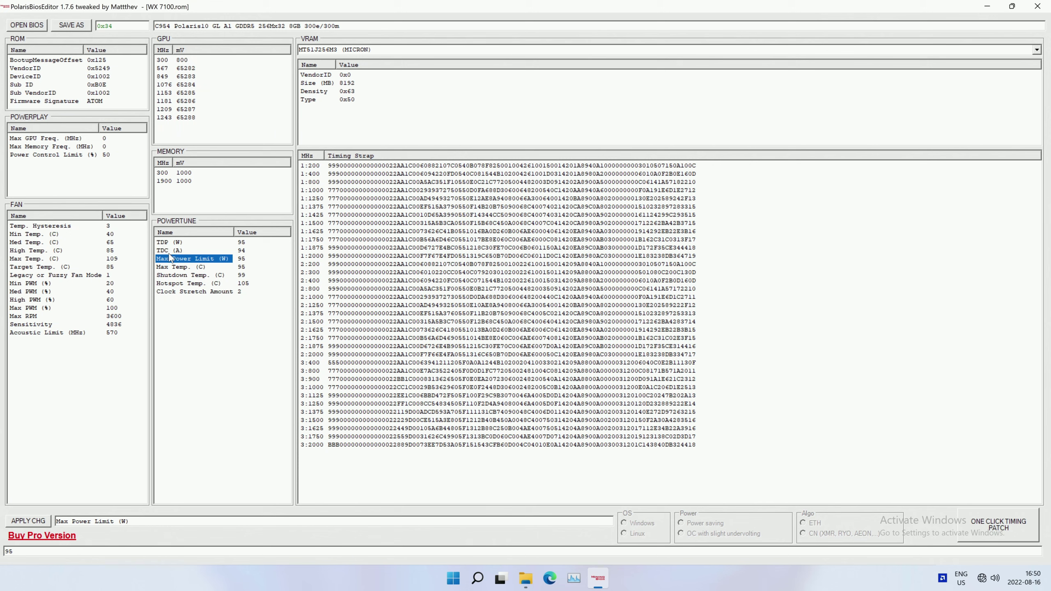
click(163, 243)
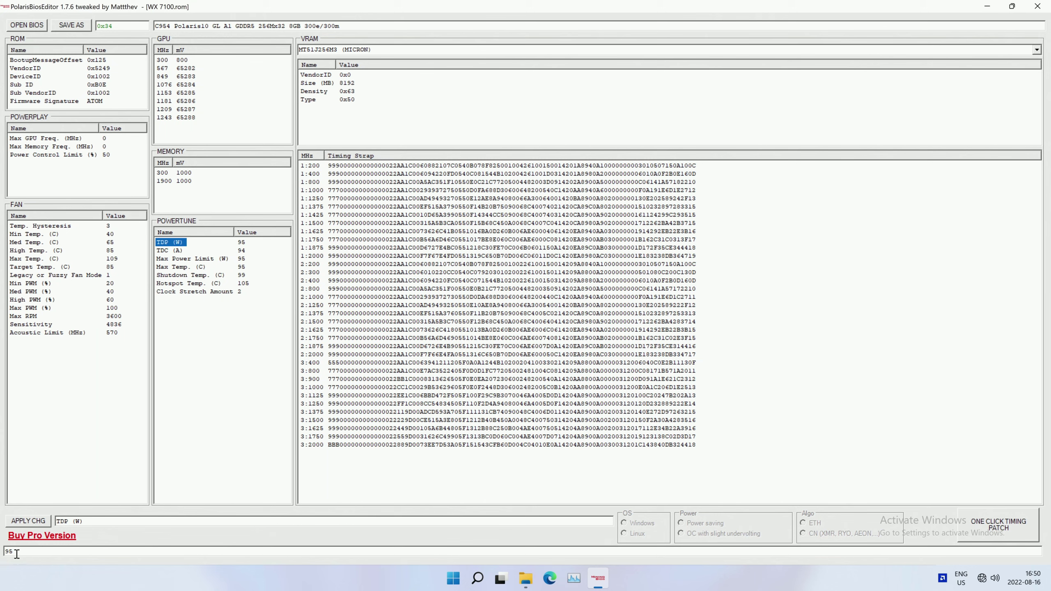
drag(17, 554, 3, 554)
text(120)
click(35, 523)
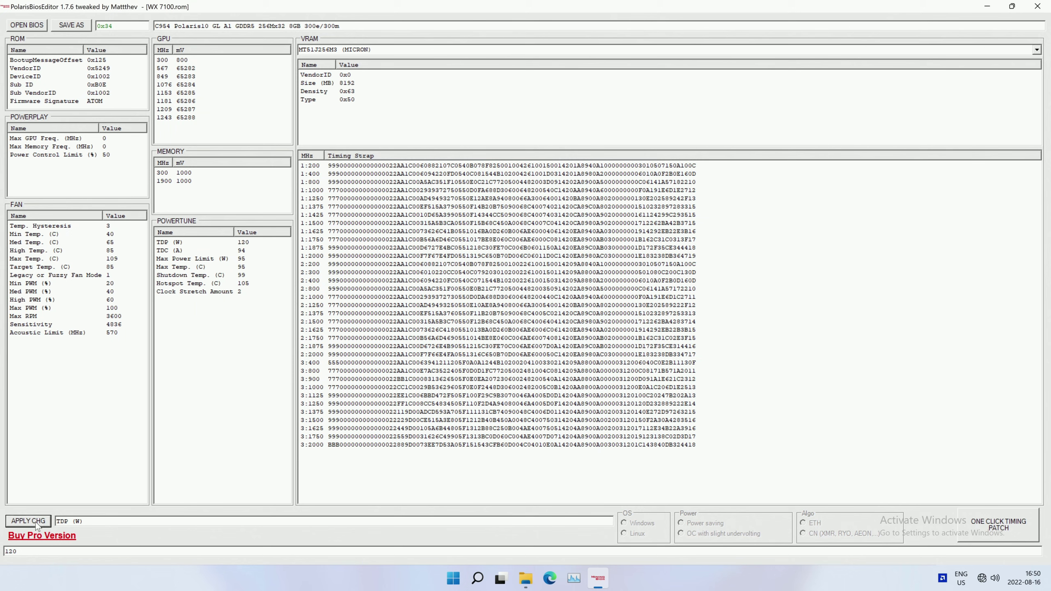
Set the PowerTune TDC to 120 A and the Max Power Limit to 125 W
click(248, 243)
click(167, 250)
double_click(7, 551)
text(120)
click(26, 522)
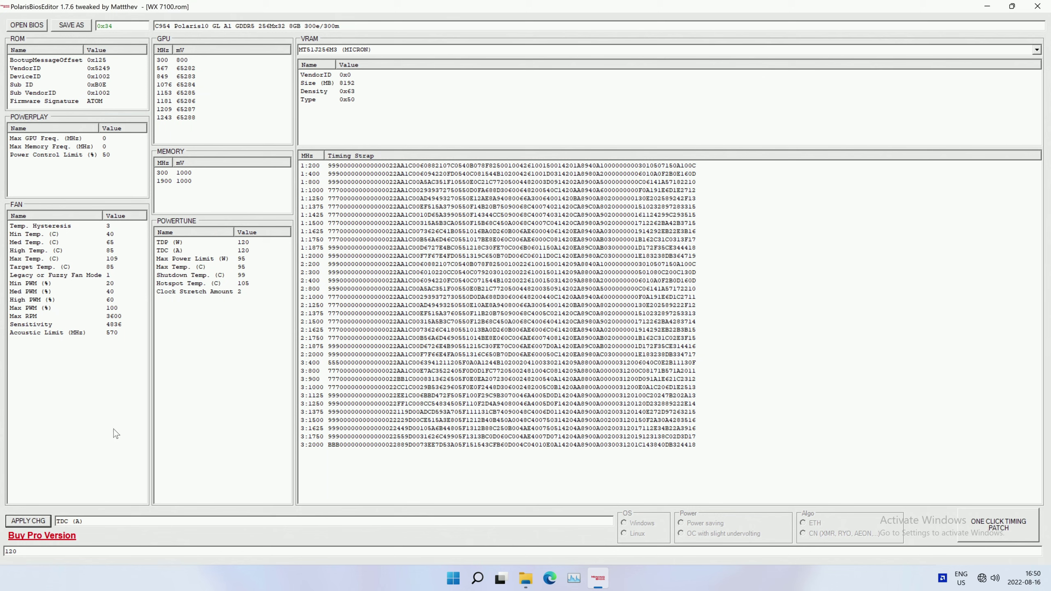
click(182, 259)
double_click(26, 549)
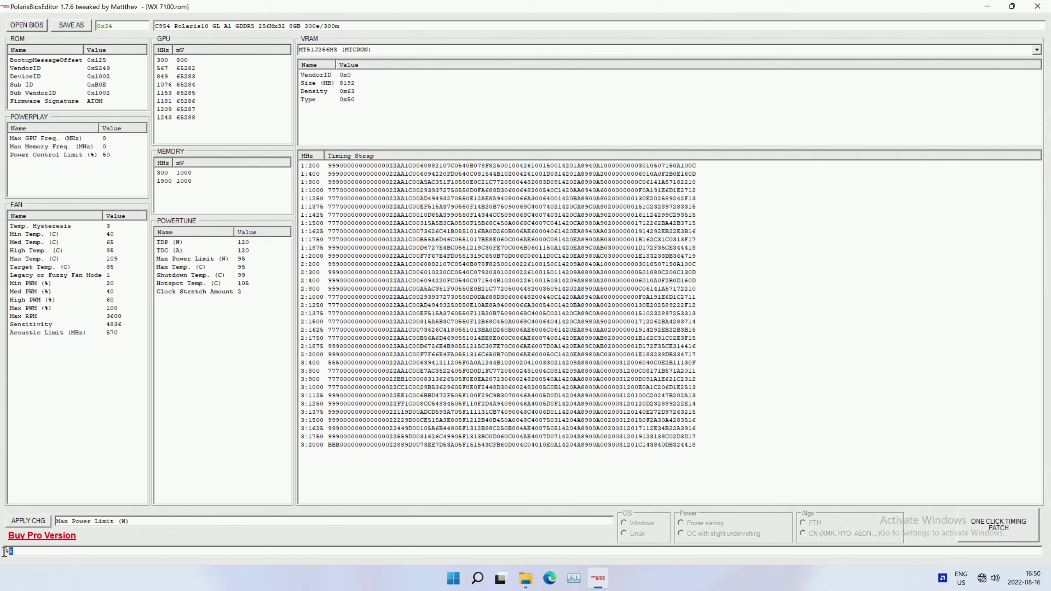
text(125)
click(26, 521)
Set the fan's Med Temp. to 60 °C
click(33, 239)
click(33, 239)
click(30, 237)
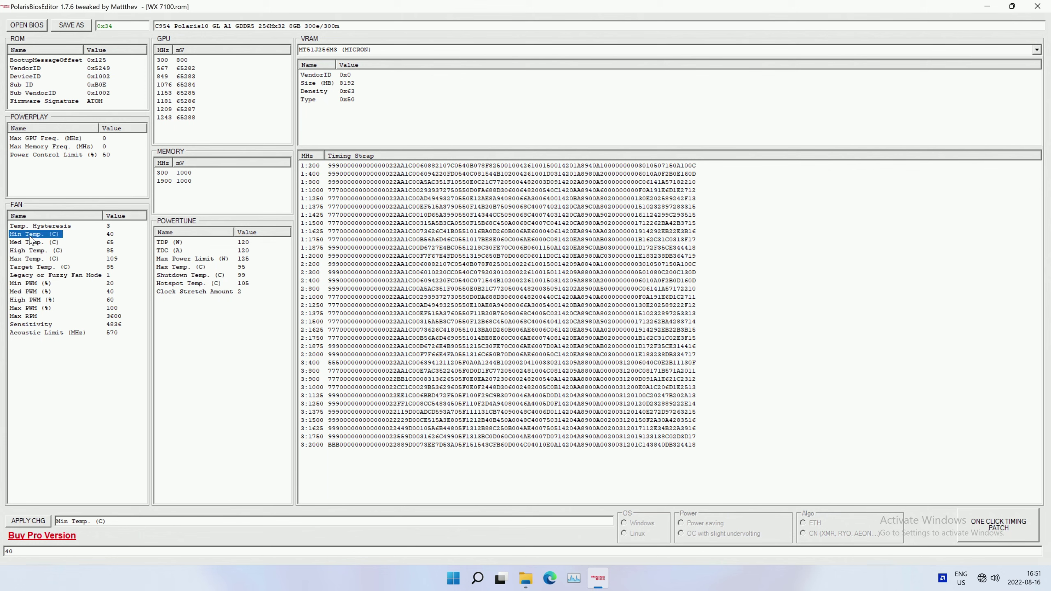
click(23, 243)
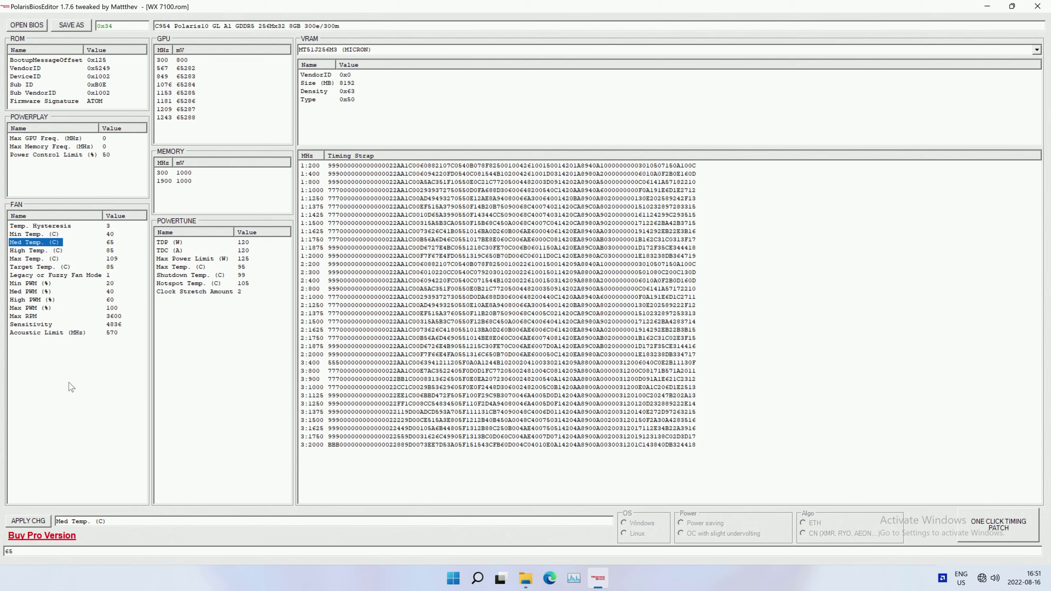
double_click(9, 553)
text(0)
click(25, 523)
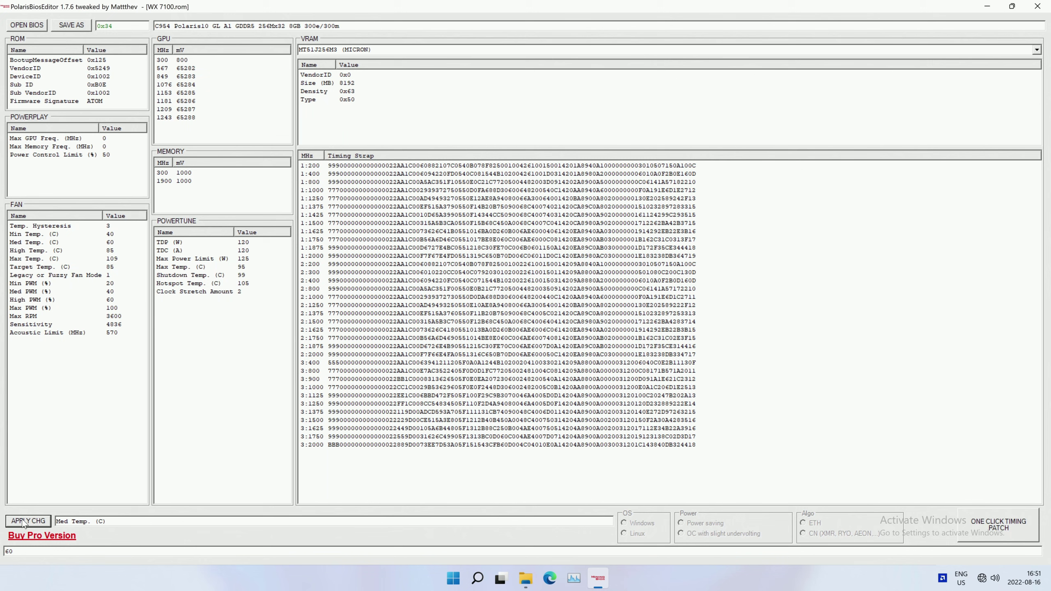
Set both the fan's High Temp. and Target Temp. to 80 °C
click(21, 251)
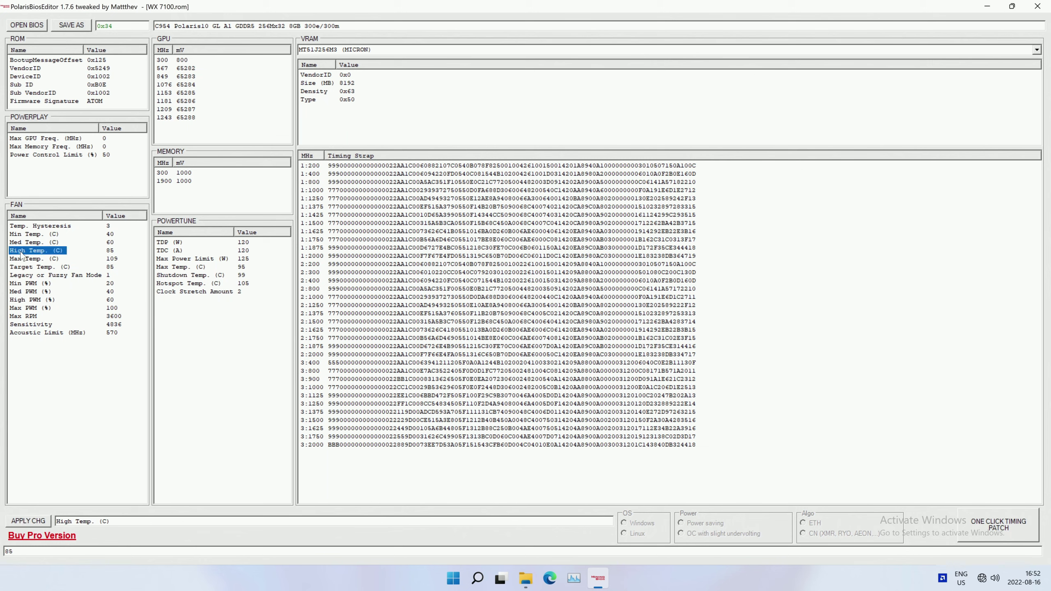
click(12, 552)
key(BackSpace)
text(0)
click(28, 522)
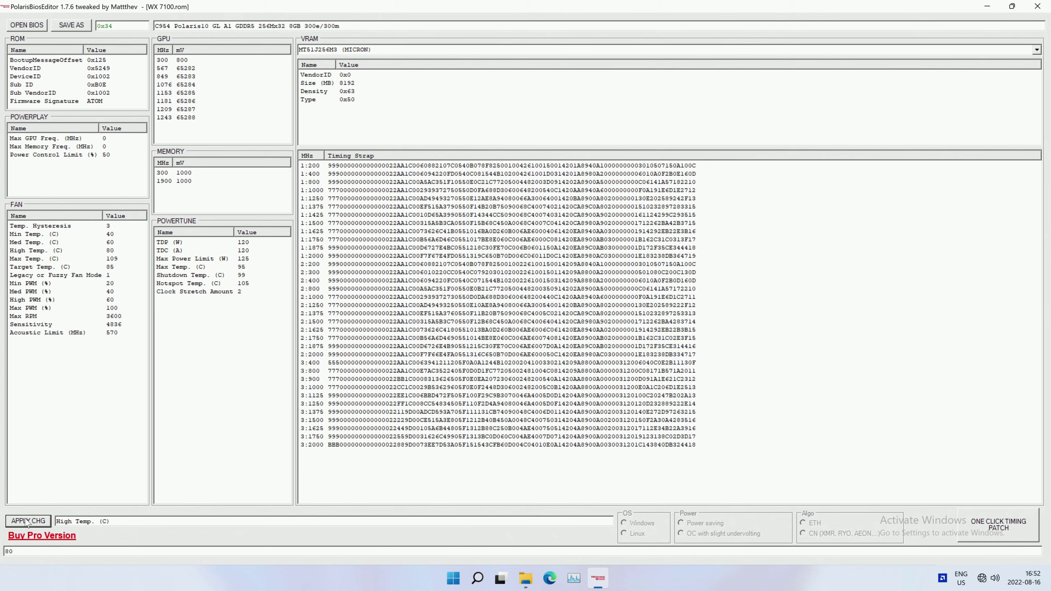
click(23, 268)
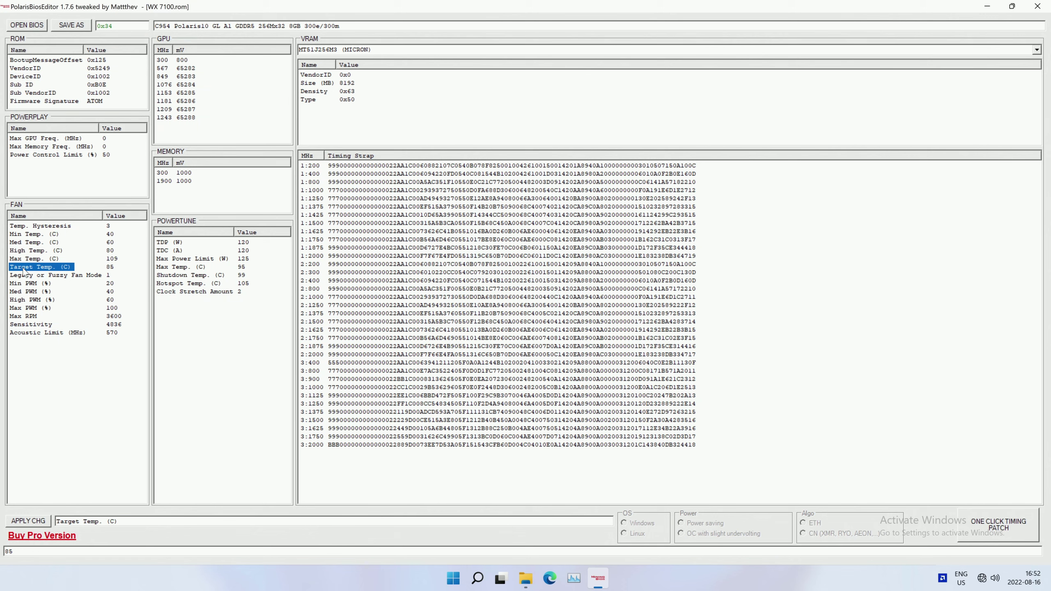
double_click(19, 552)
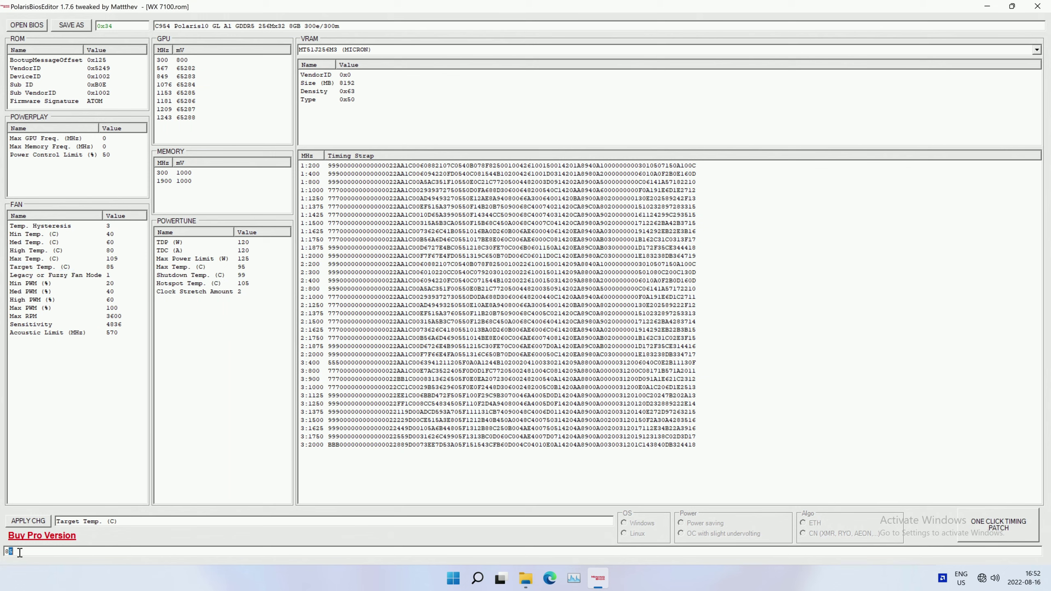
text(0)
click(28, 521)
Set the fan's Med PWM to 60% and its High PWM to 80%
click(26, 293)
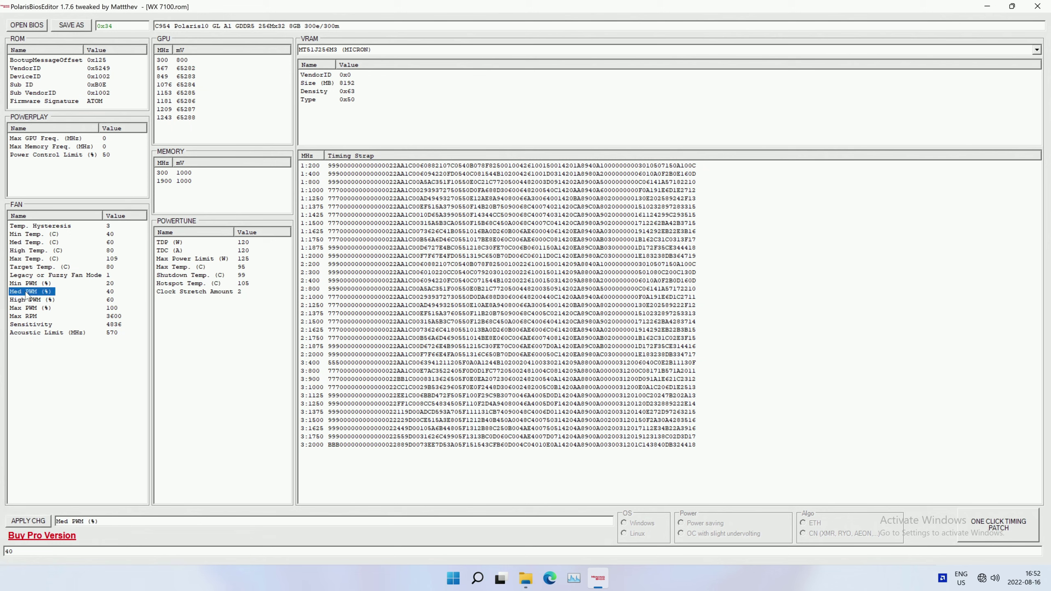
drag(5, 552, 9, 552)
text(6)
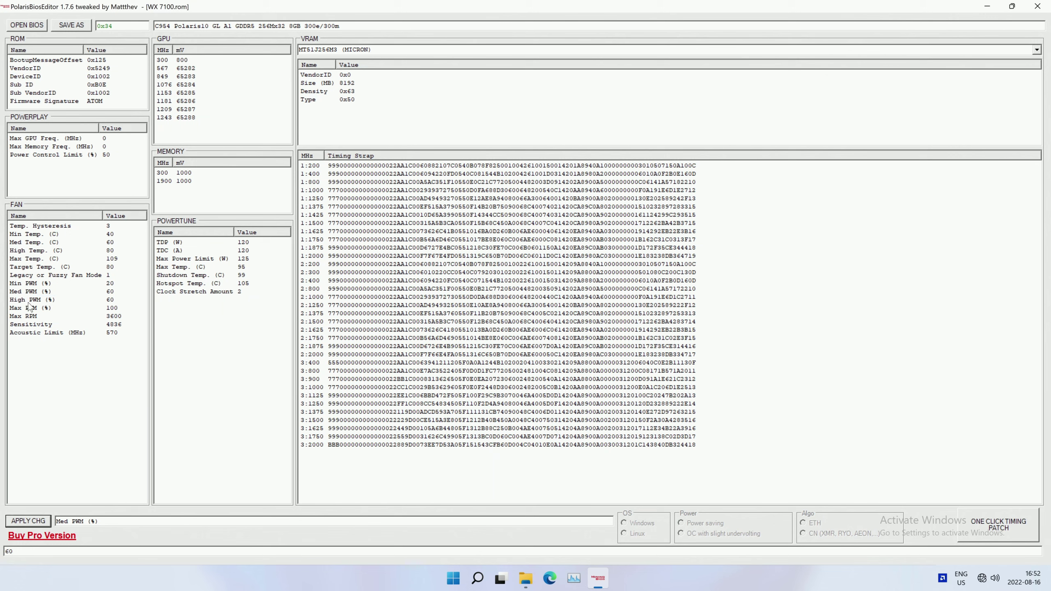
click(26, 300)
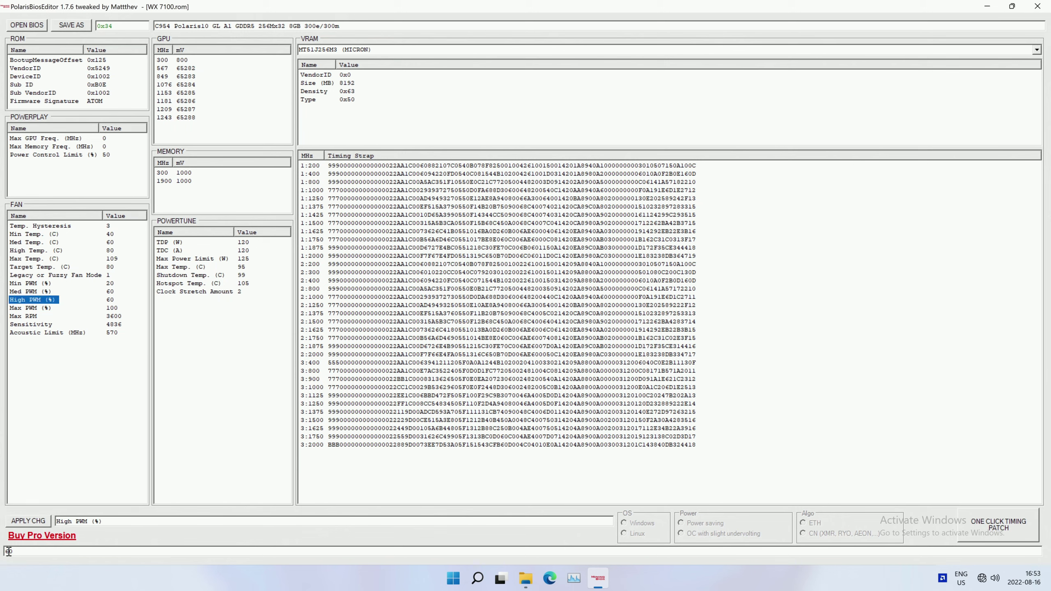
drag(5, 552, 8, 552)
text(8)
click(25, 521)
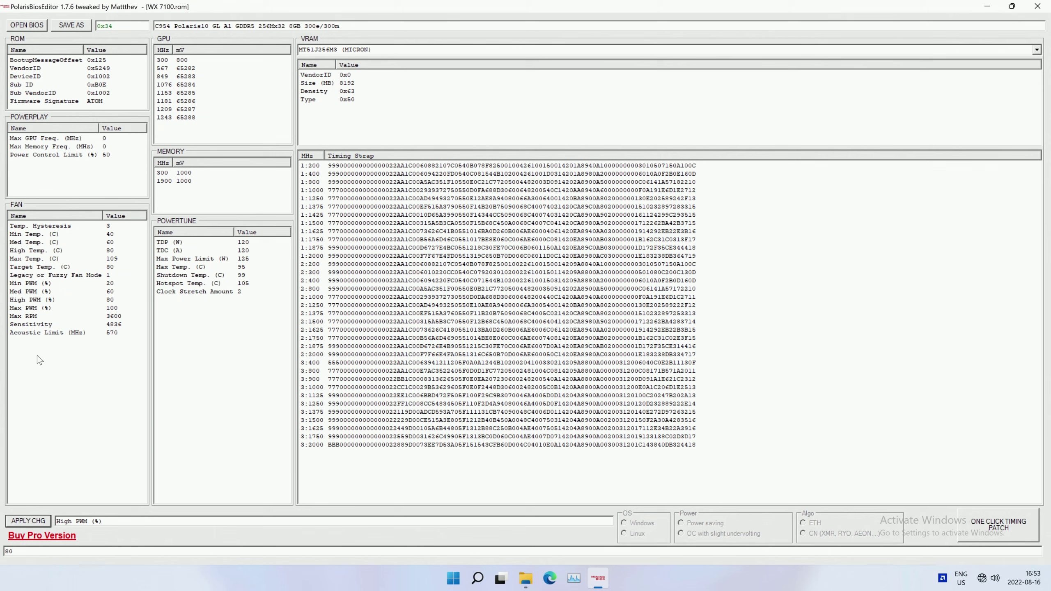
Set the fan's Max RPM to 3800 and its Acoustic Limit to 1000 MHz
click(25, 316)
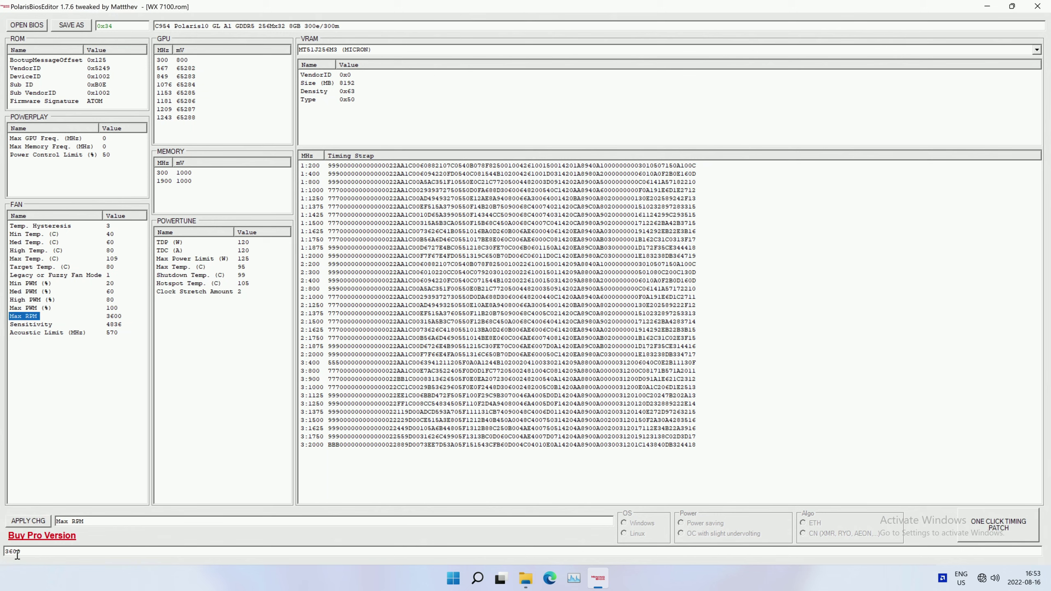
drag(9, 551, 13, 551)
text(8)
click(25, 521)
click(13, 334)
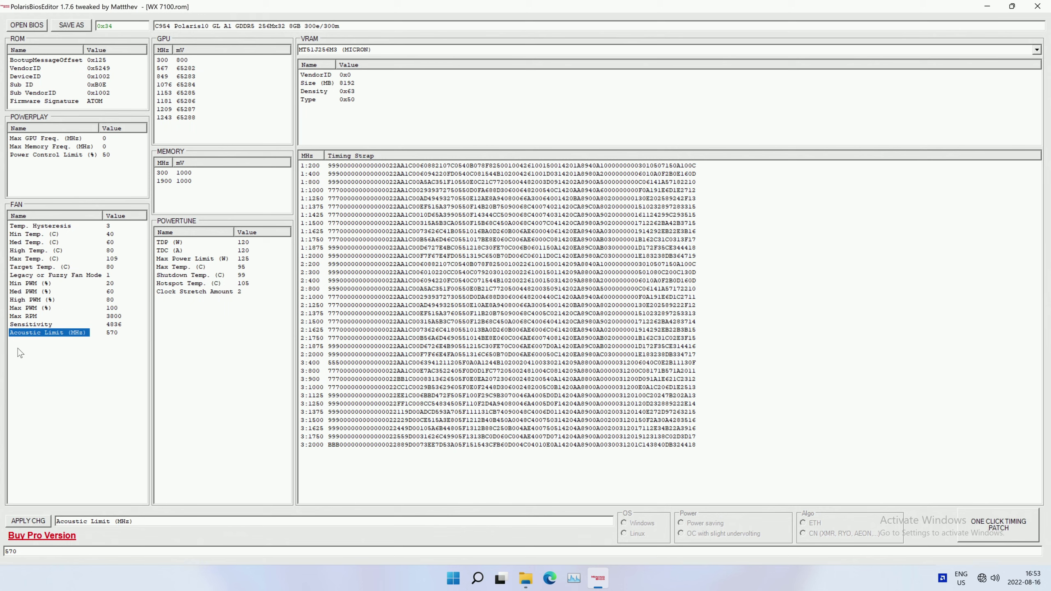
drag(18, 552, 4, 553)
text(1000)
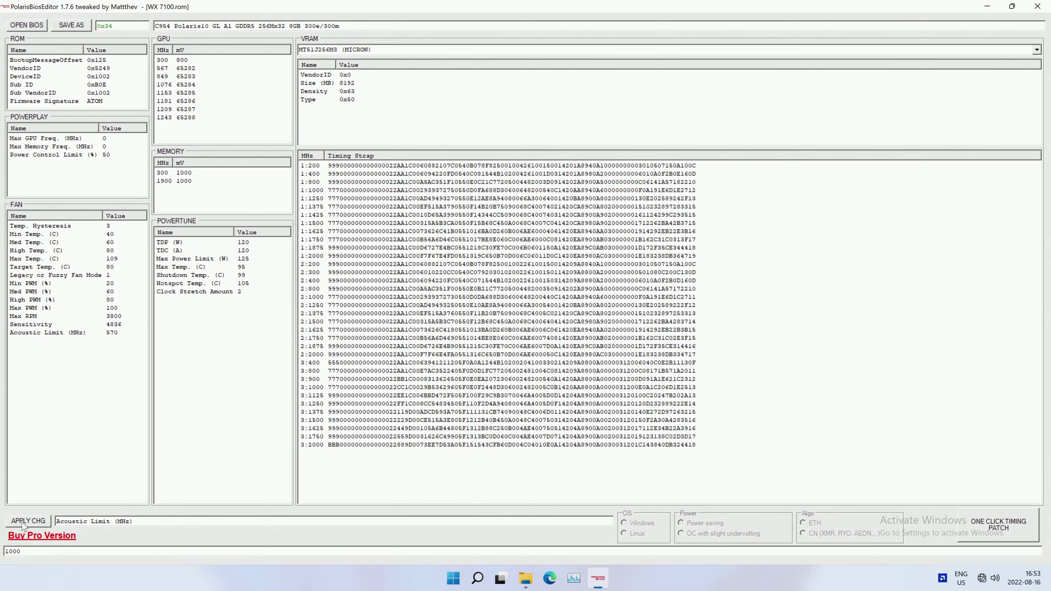
click(22, 523)
Set the highest GPU clock state to 1300 MHz and the state just below it to 1250 MHz
click(168, 117)
drag(60, 521, 86, 525)
text(300)
click(31, 519)
click(162, 119)
key(Up)
drag(64, 522, 72, 522)
text(50)
click(38, 523)
Try a voltage of 1000 mV for the highest GPU clock state
click(171, 109)
click(35, 550)
click(163, 68)
click(166, 116)
drag(26, 551, 6, 553)
text(1000)
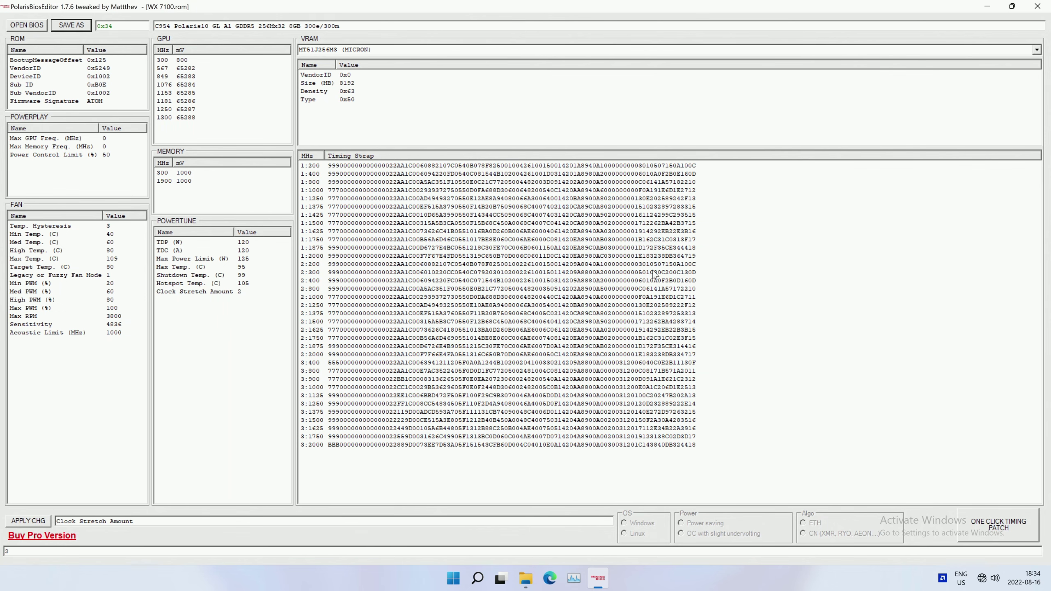
Save the modified BIOS as WX7100-C1300-R1900-TDP120.rom in the Guide folder and close the BIOS editor
click(85, 30)
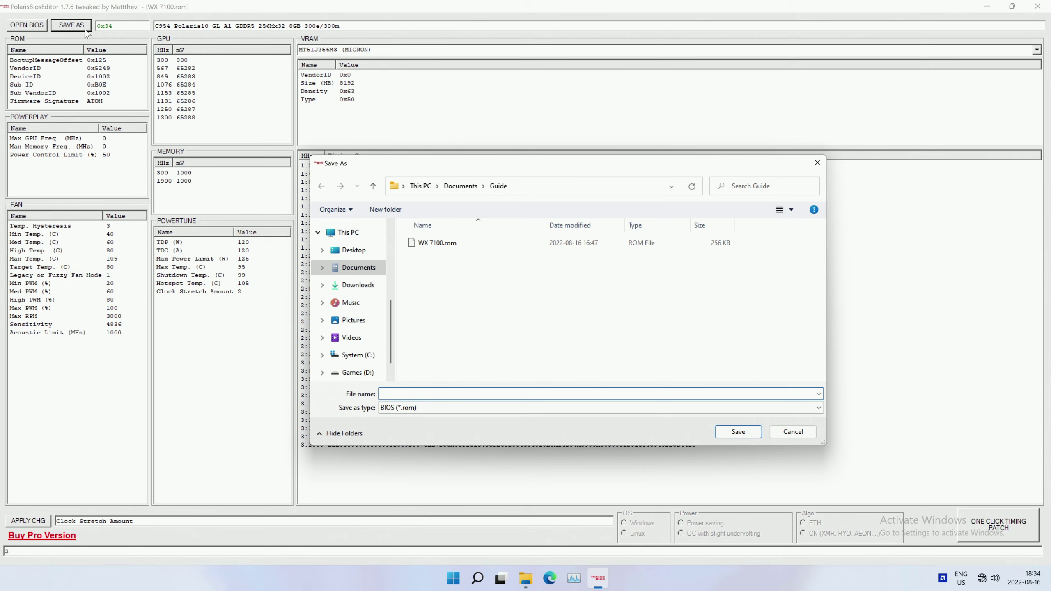
text(WX)
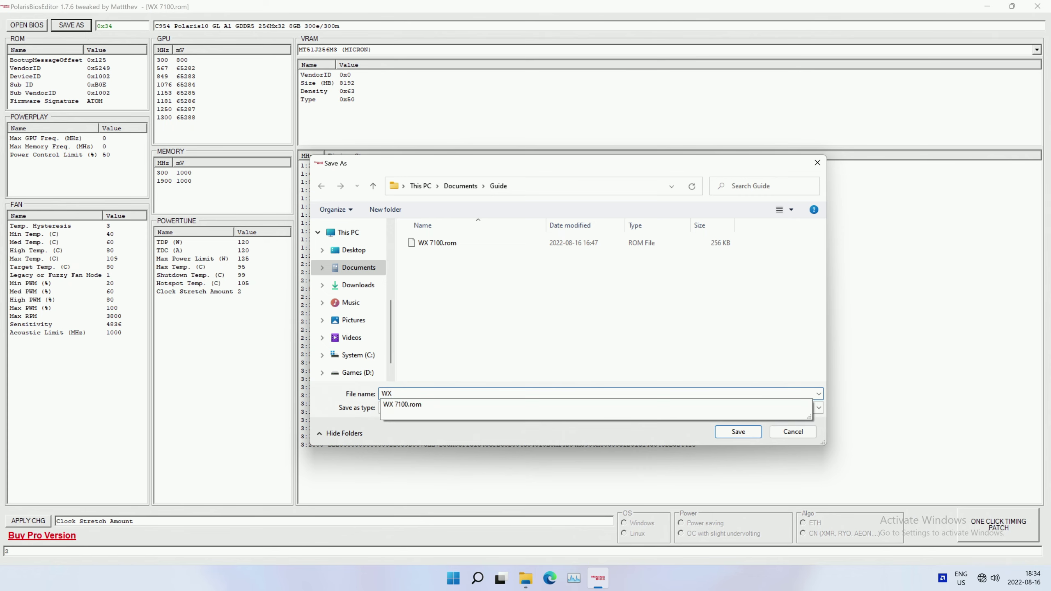
text(7100-C)
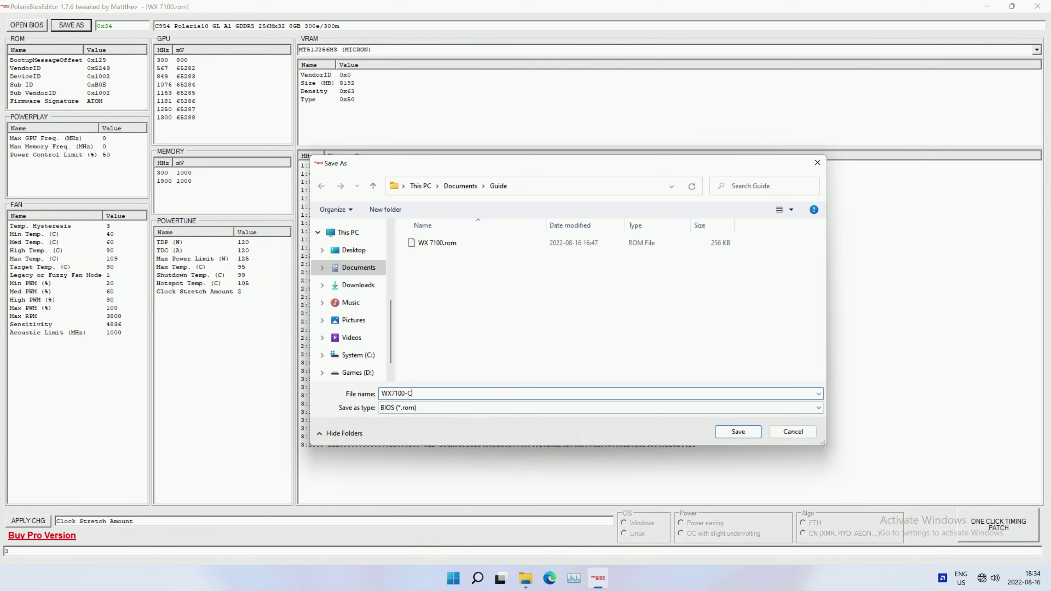
text(1300)
text(-R1900-TDP120.rom)
click(738, 432)
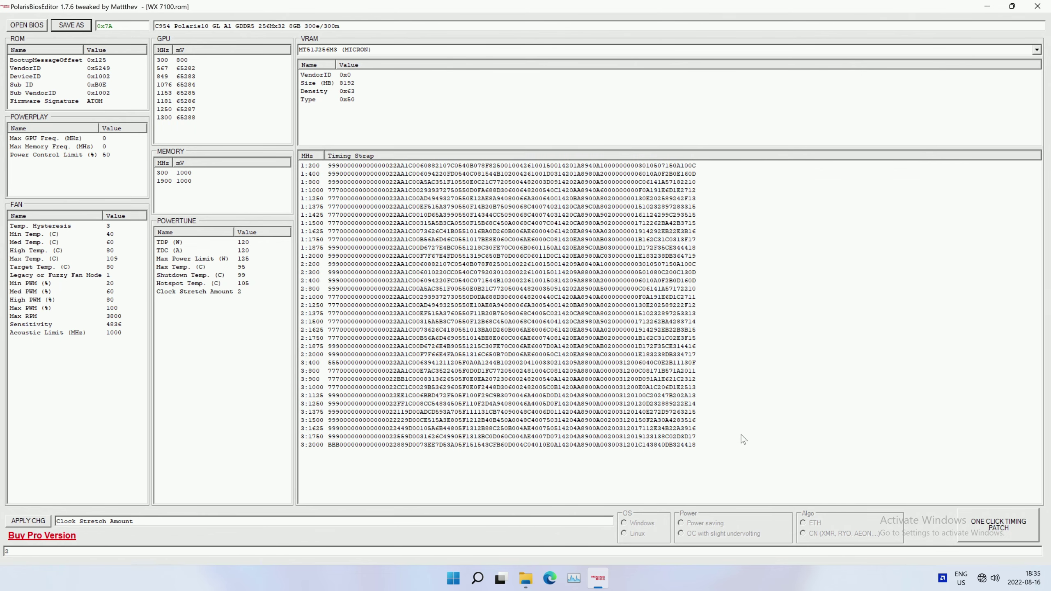
click(1032, 13)
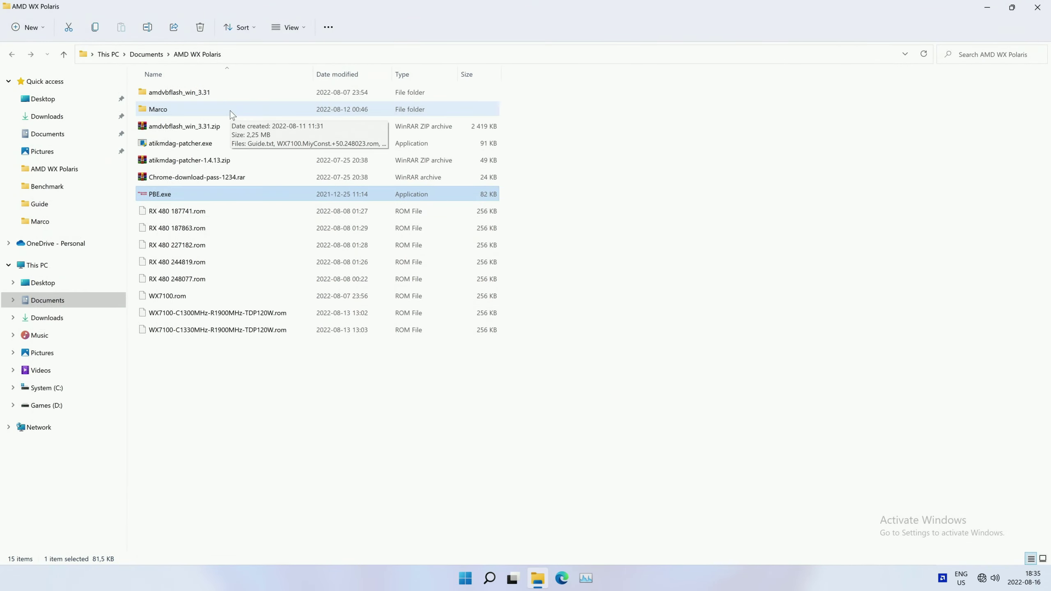
Launch amdvbflashWin.exe from the amdvbflash_win_3.31 folder and load the image WX7100-C1300-R1900-TDP120.rom from Documents\Guide
double_click(202, 92)
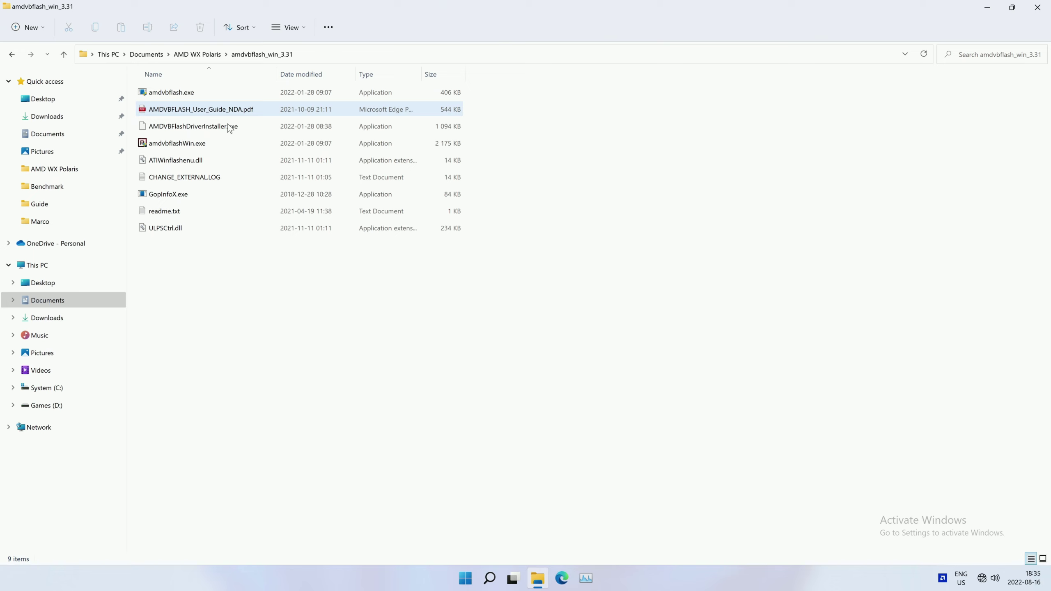
double_click(186, 148)
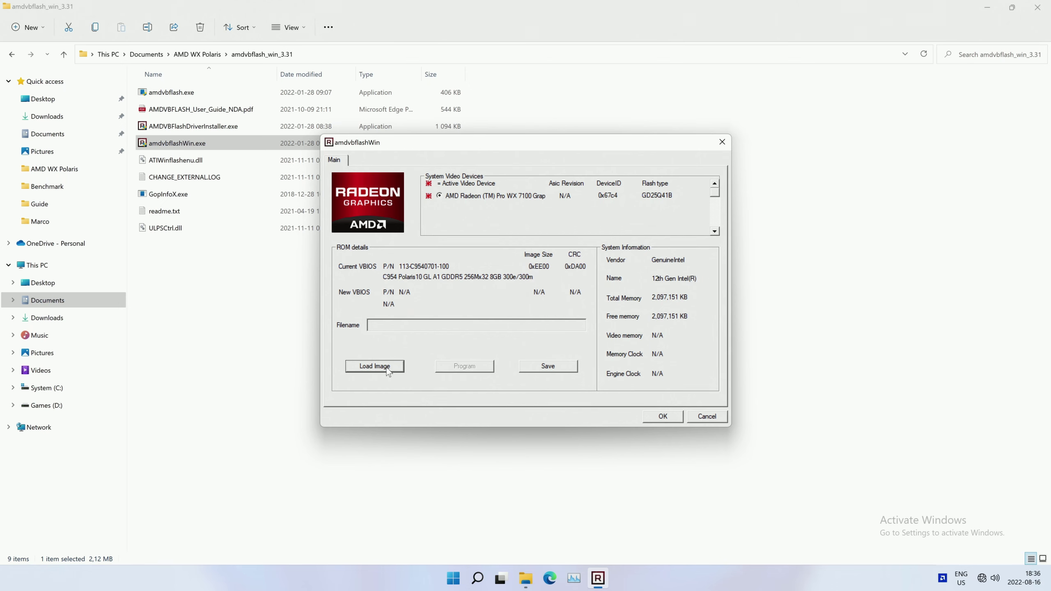
click(375, 366)
click(500, 175)
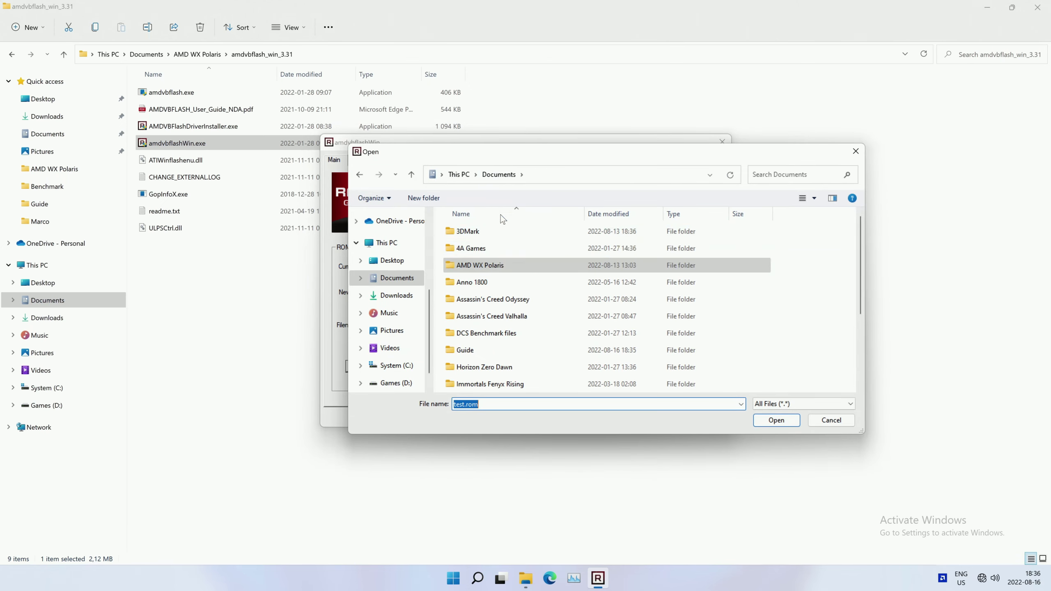
double_click(480, 350)
double_click(483, 249)
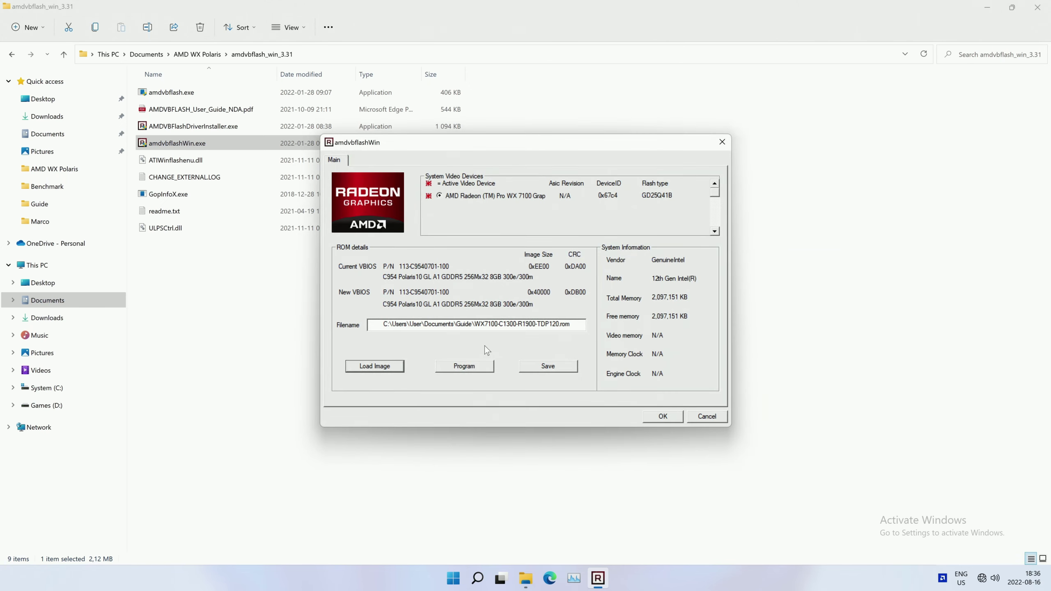